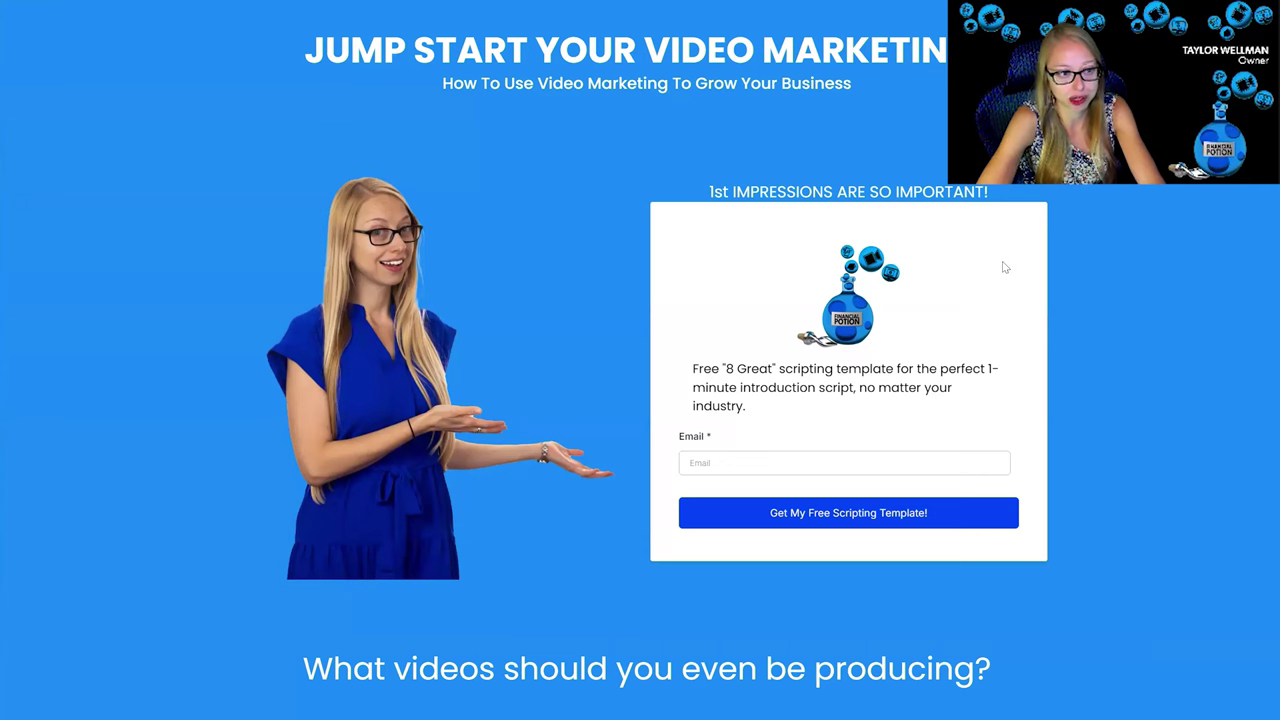
Step: Examine the video marketing landing page and the Limited Time Offer page, including their sign-up forms and training offers
scroll(816, 234, "down", 3)
scroll(1155, 266, "up", 1)
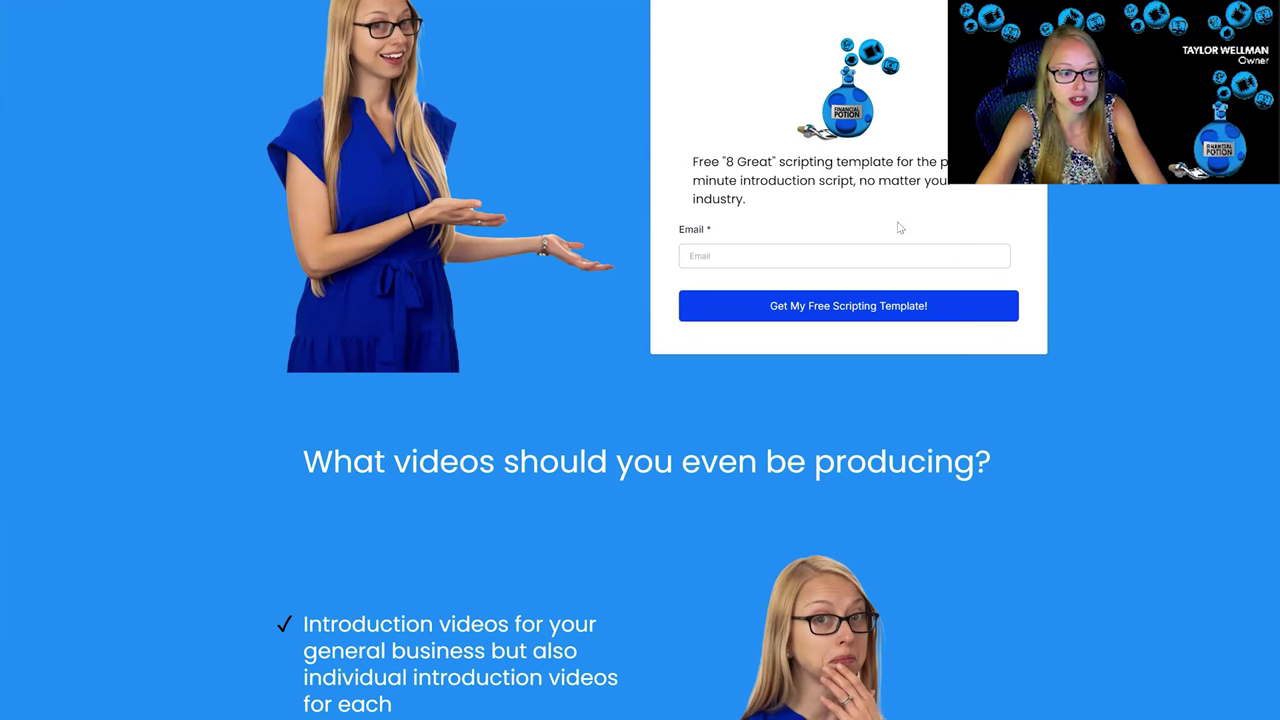
scroll(903, 224, "down", 3)
scroll(897, 221, "down", 4)
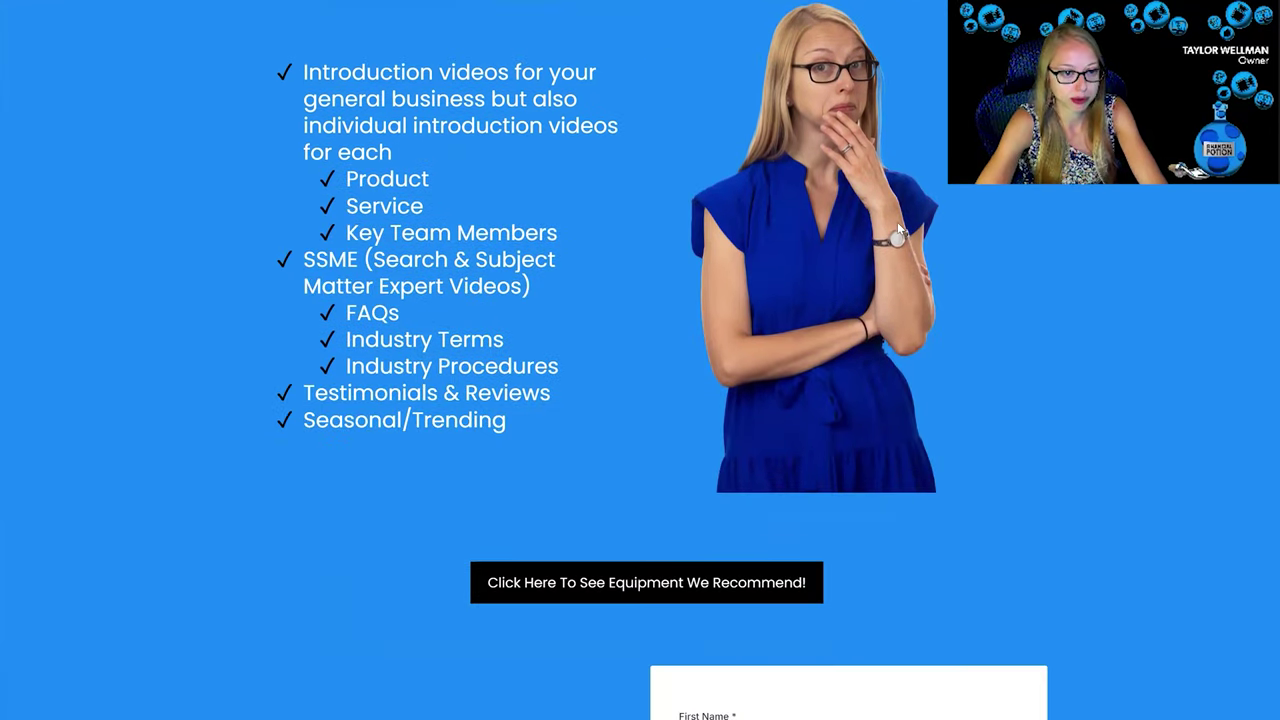
scroll(897, 222, "down", 4)
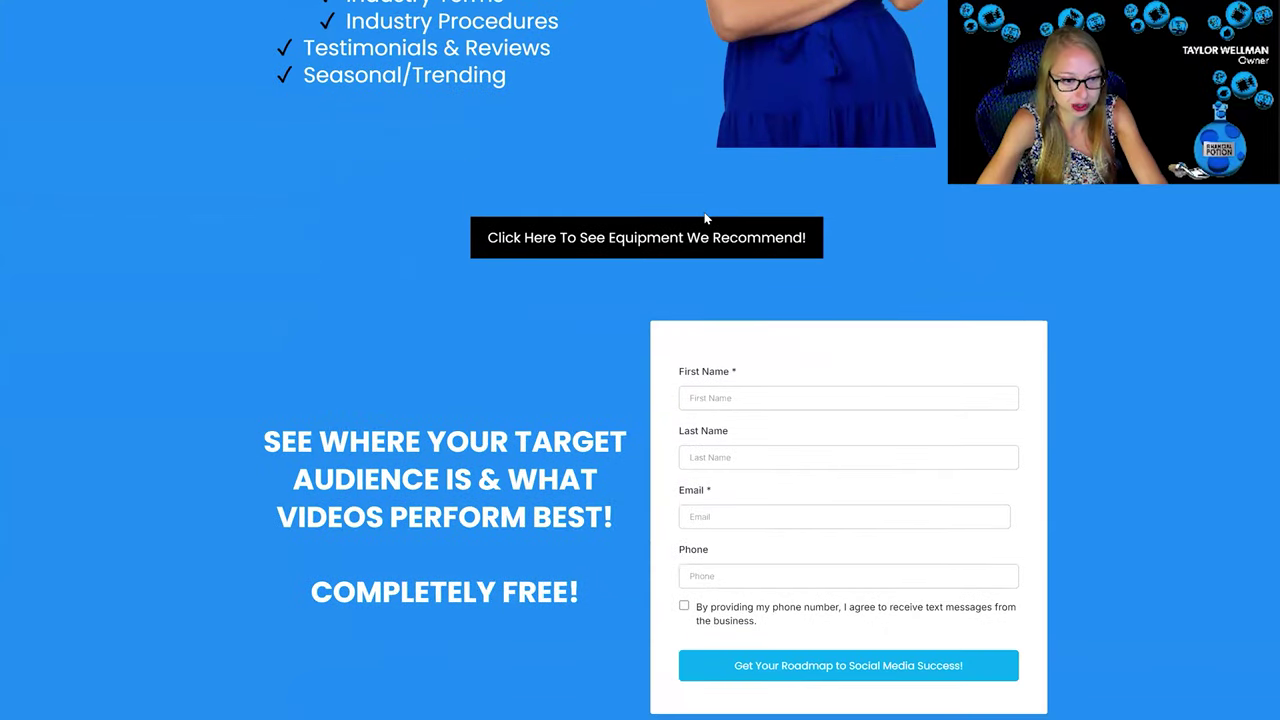
scroll(657, 199, "down", 2)
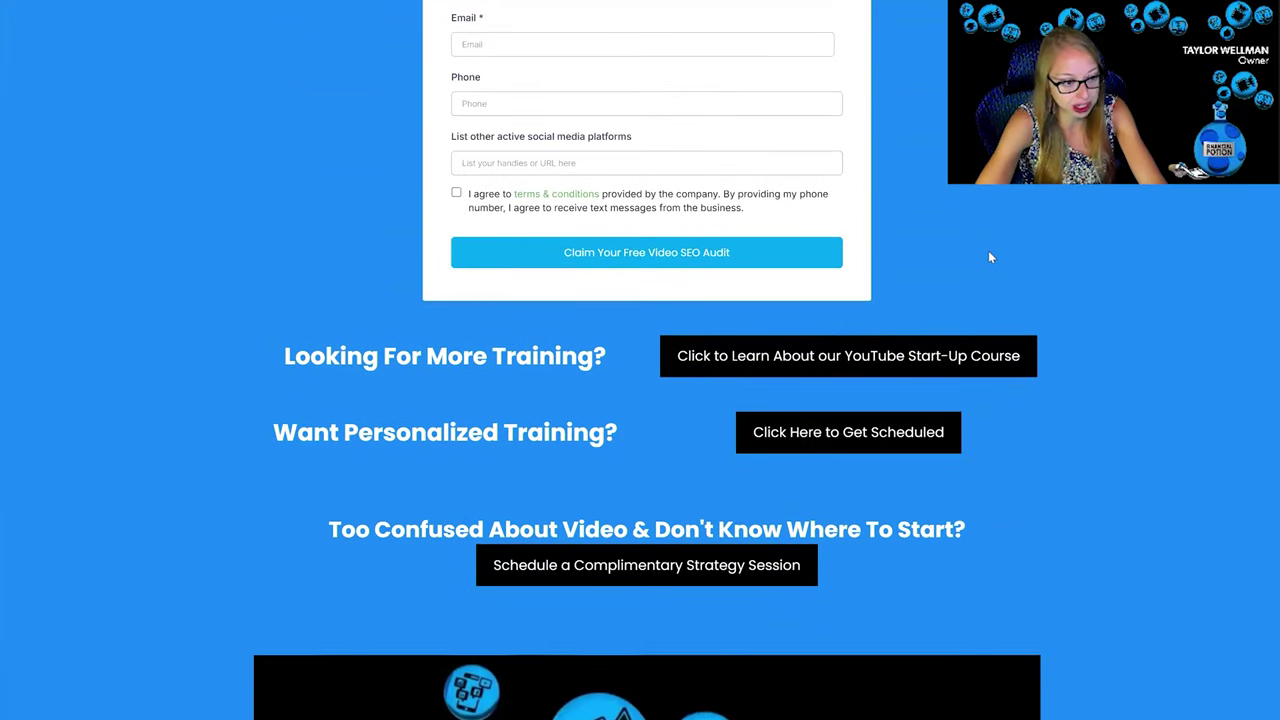
scroll(850, 315, "down", 7)
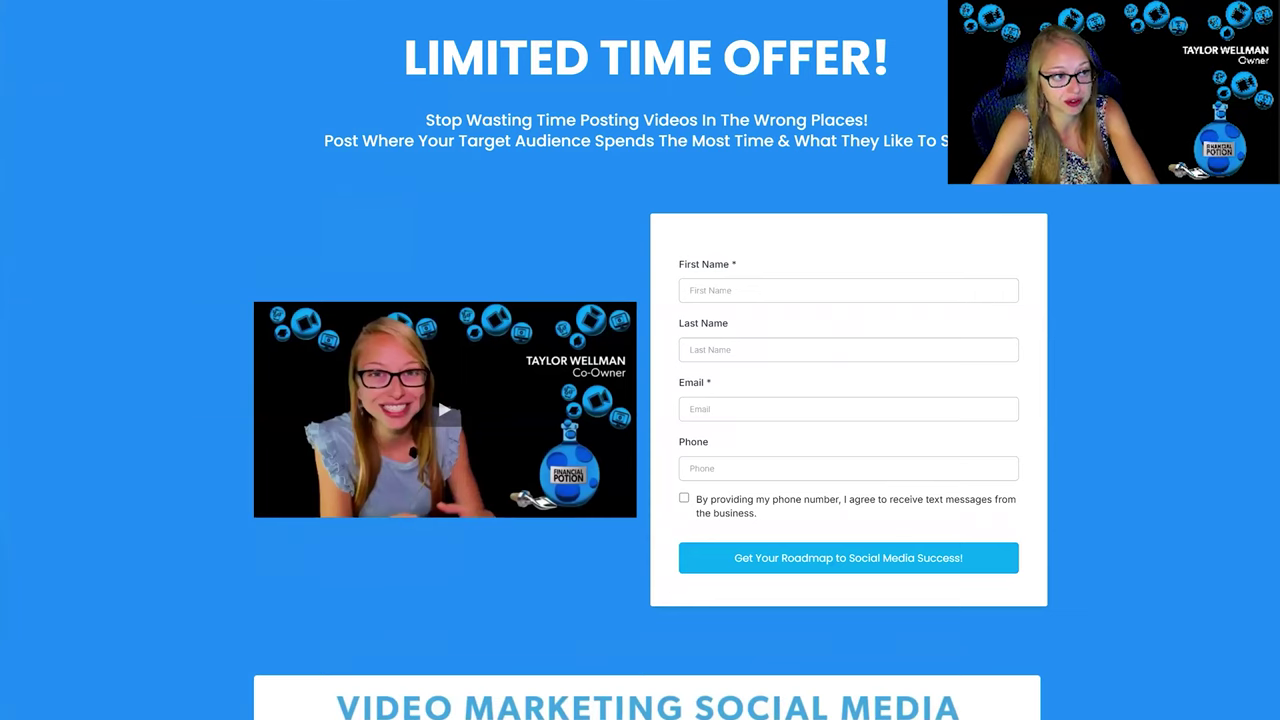
scroll(766, 28, "down", 4)
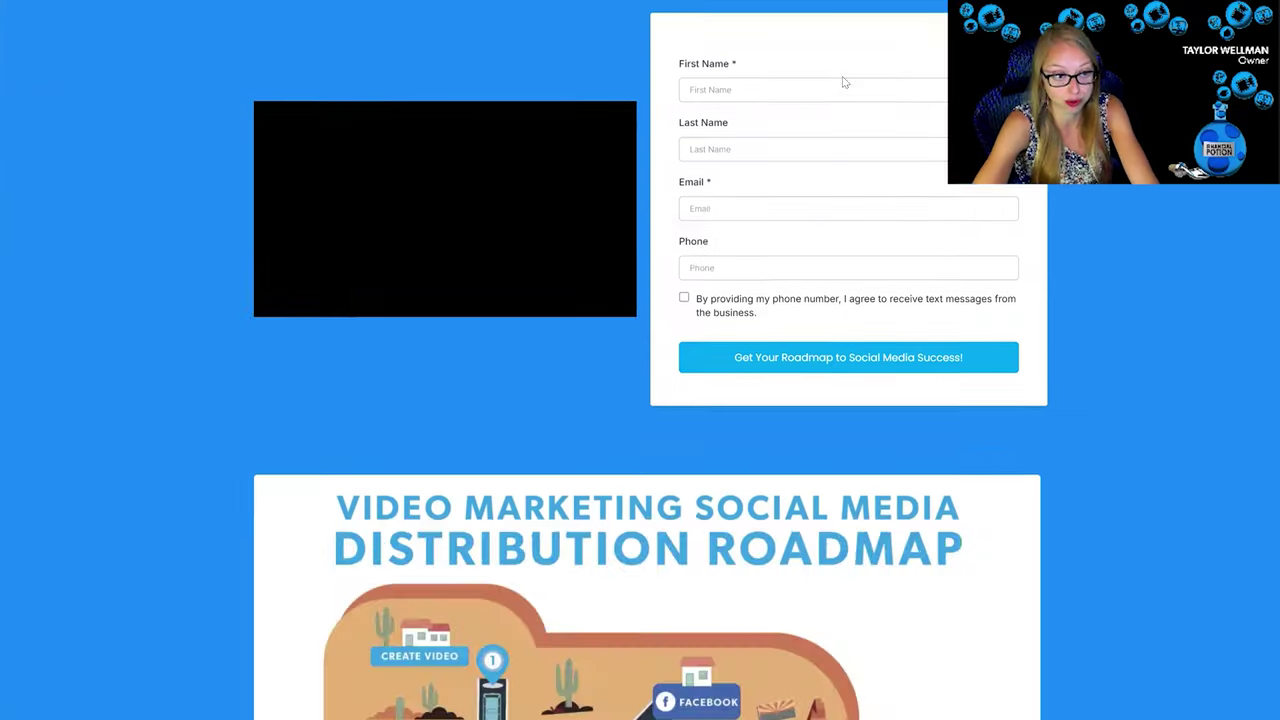
scroll(843, 80, "up", 4)
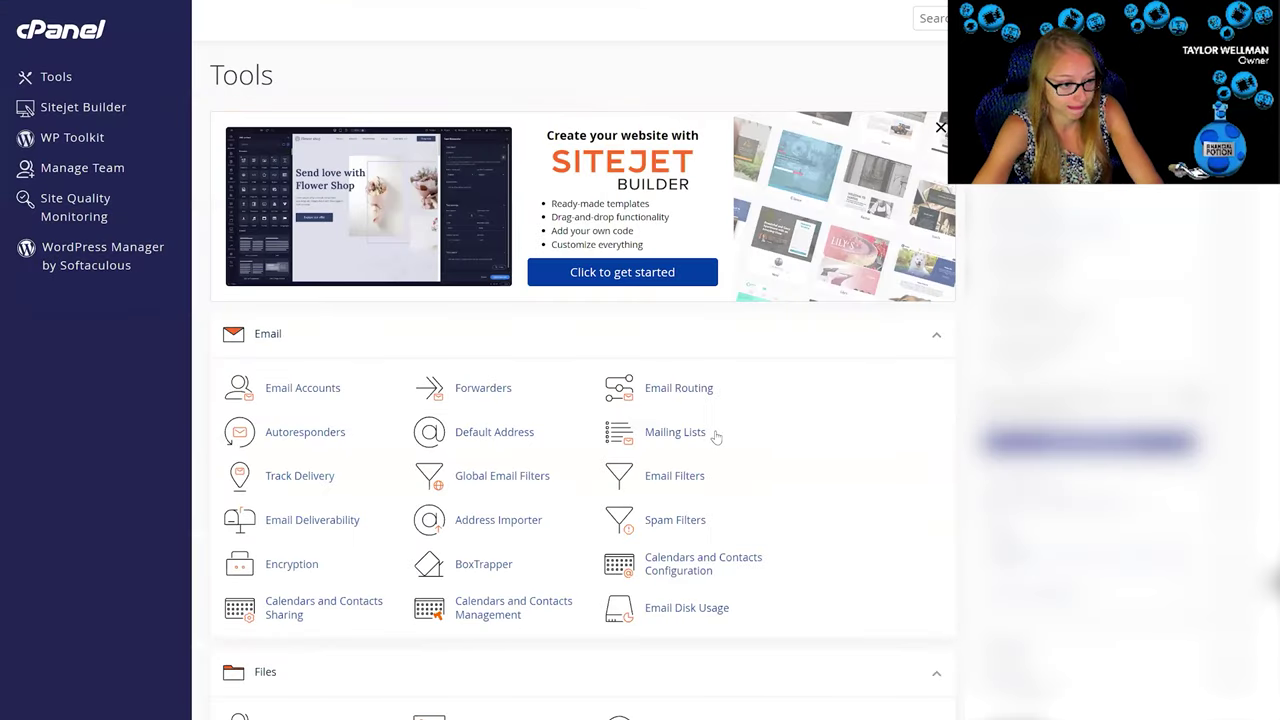
Step: In cPanel, create the new domain example.financialpotion.com, copying its name before submitting it
scroll(686, 394, "down", 5)
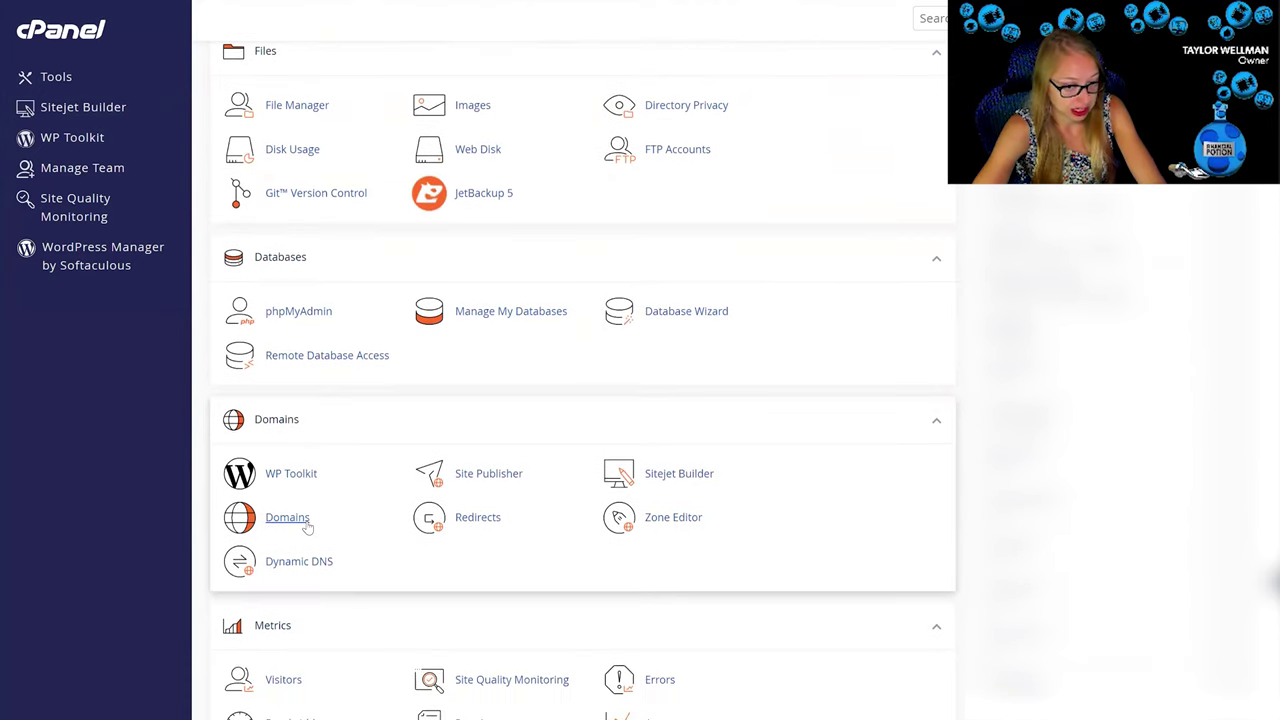
left_click(306, 523)
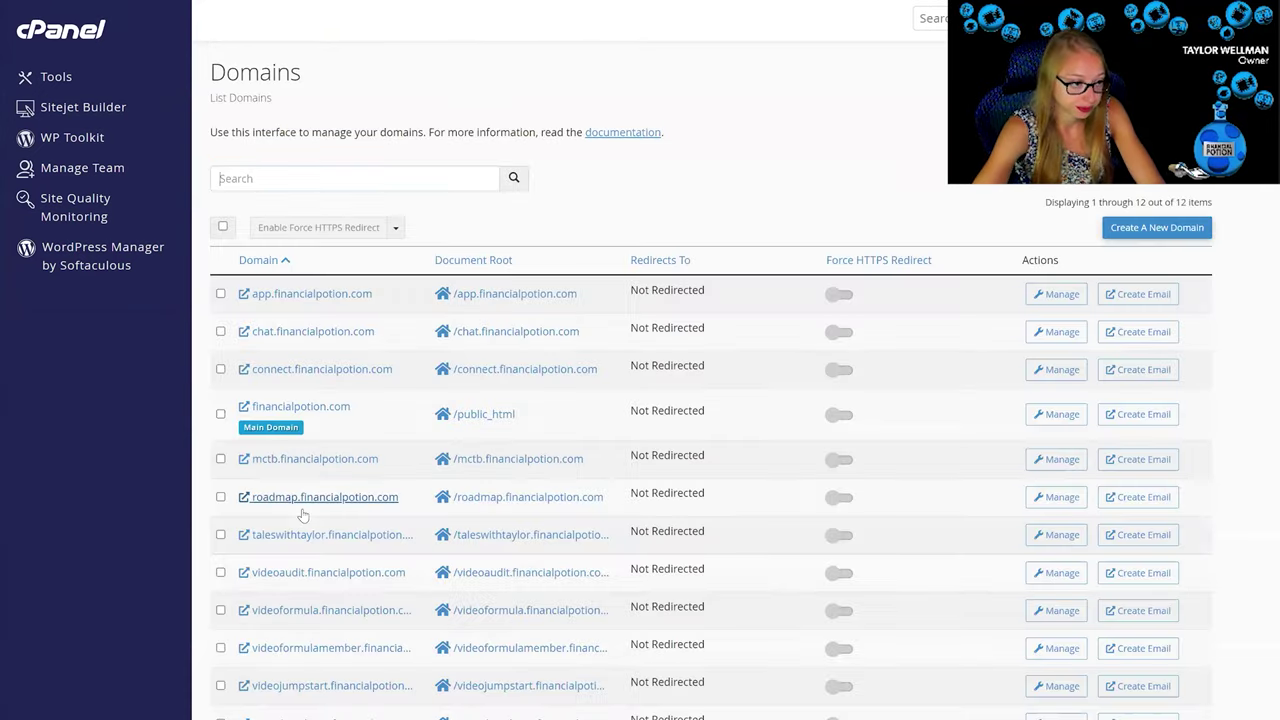
left_click(1205, 229)
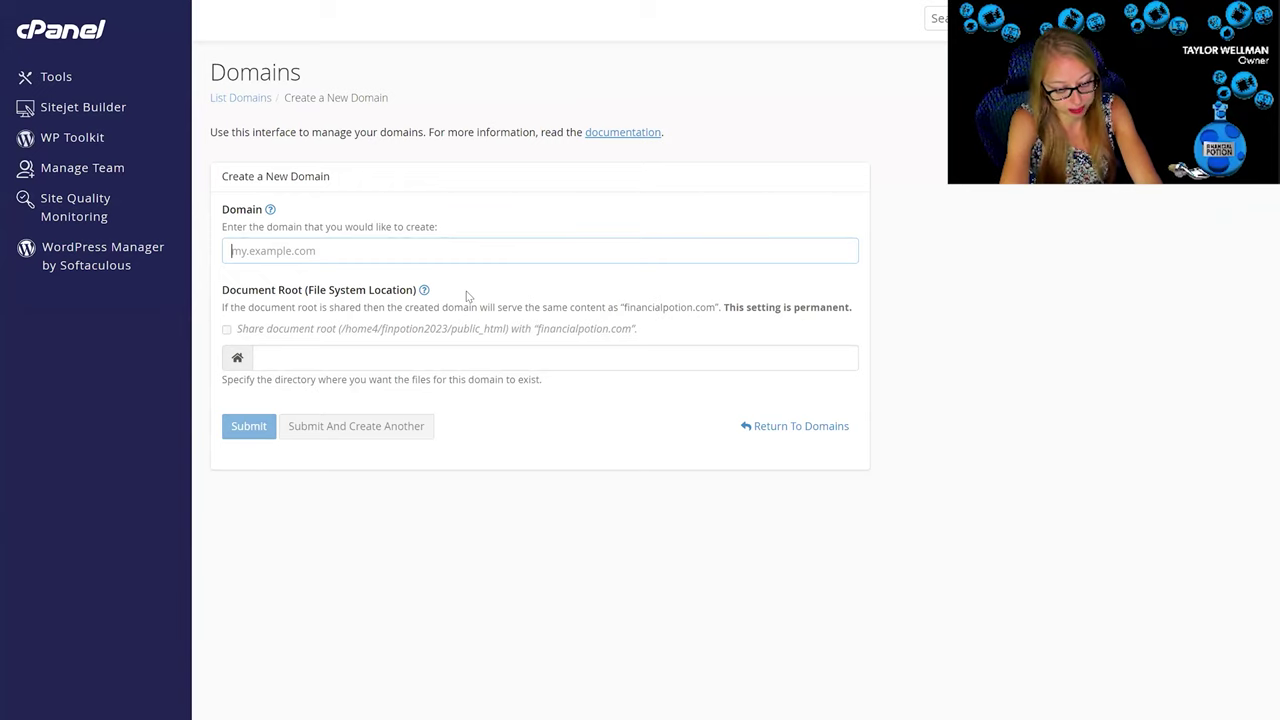
type("exam")
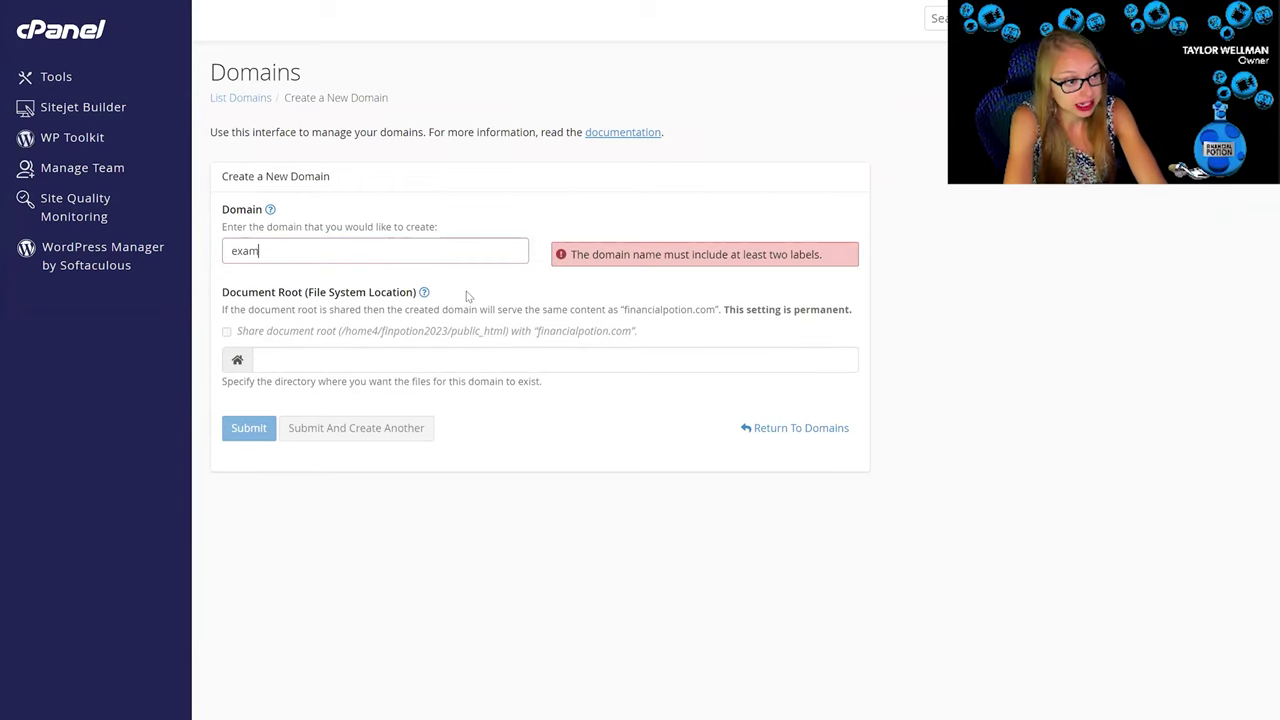
type("ple.financia")
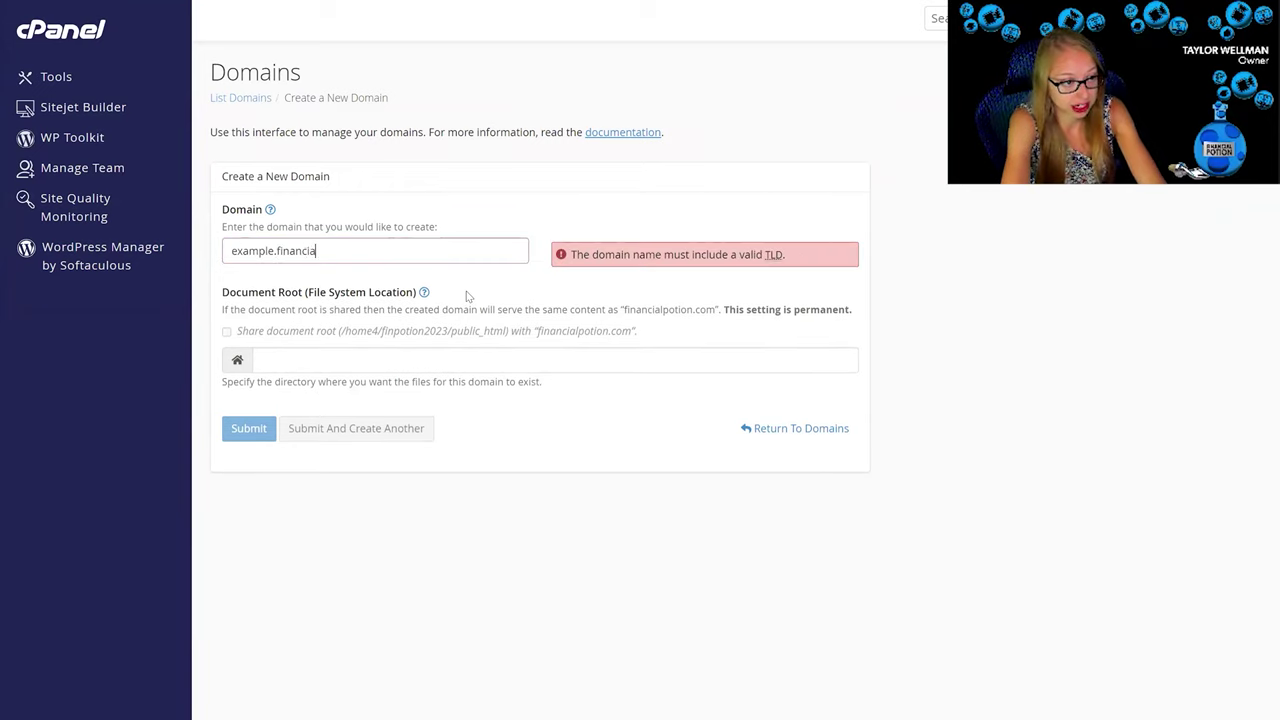
type("lpotion.com")
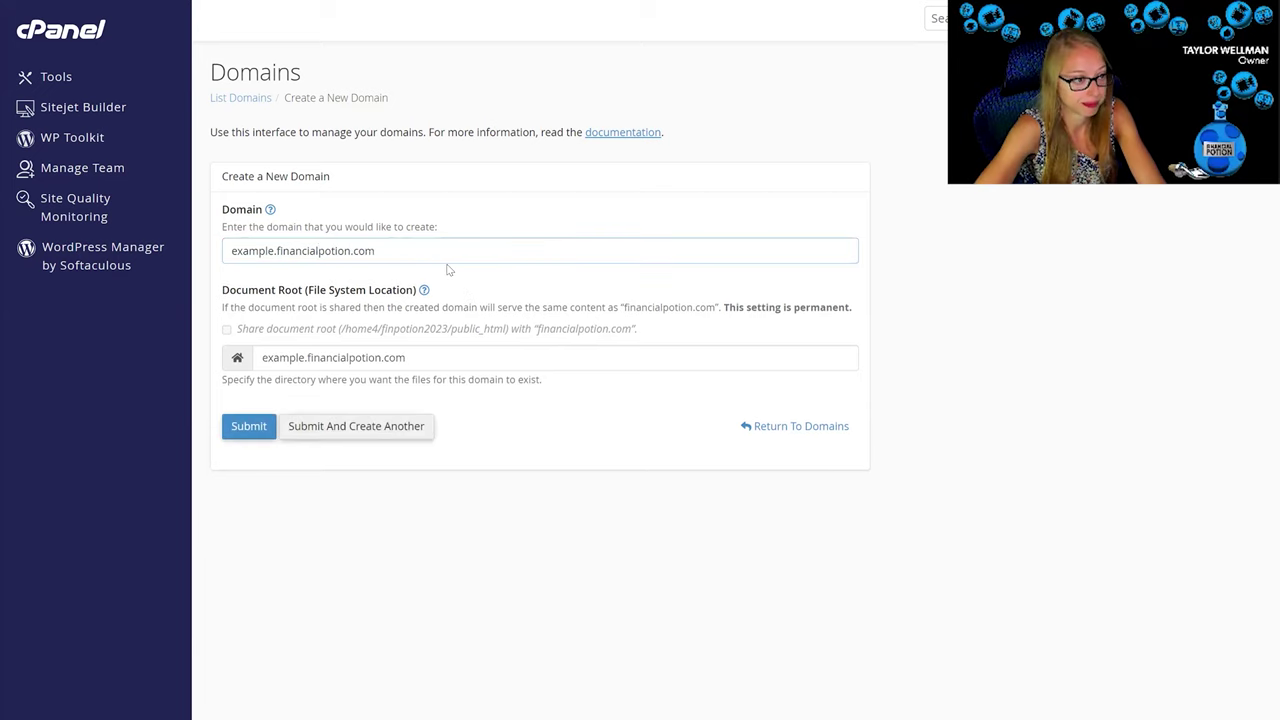
key("ctrl+shift+Left")
key("ctrl+shift+Left")
key("ctrl+shift+Left")
key("ctrl+c")
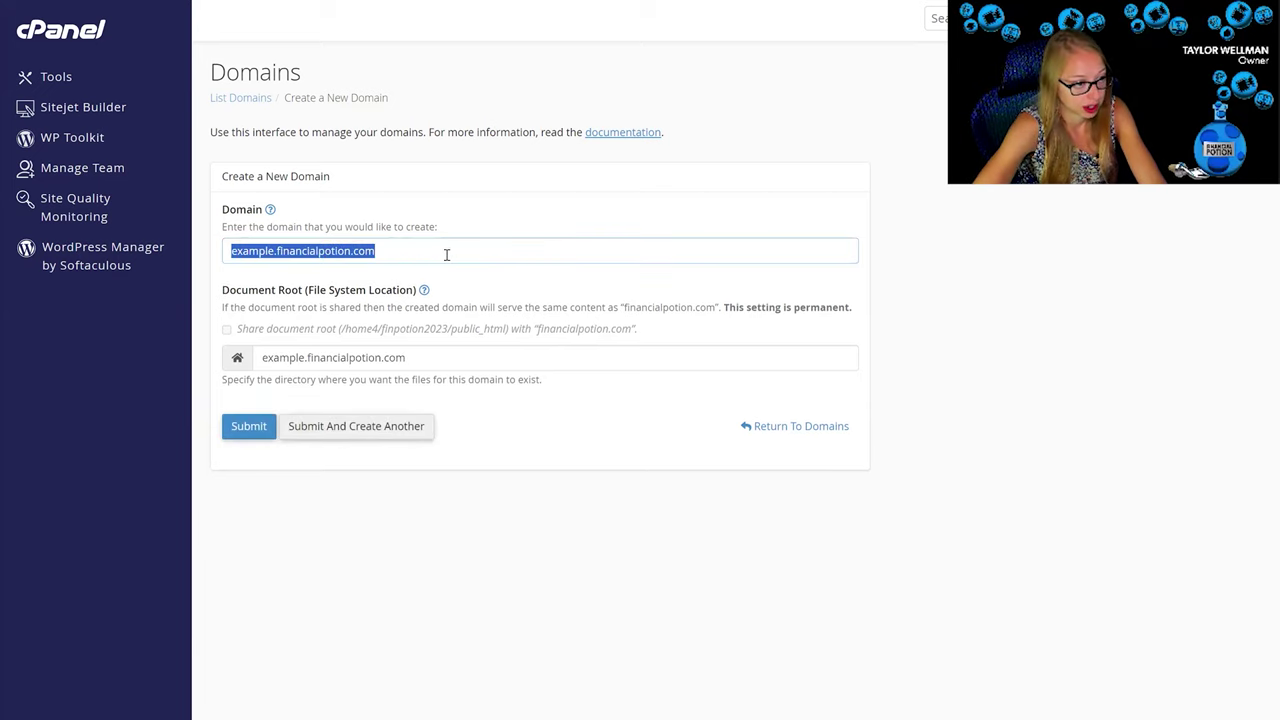
left_click(262, 427)
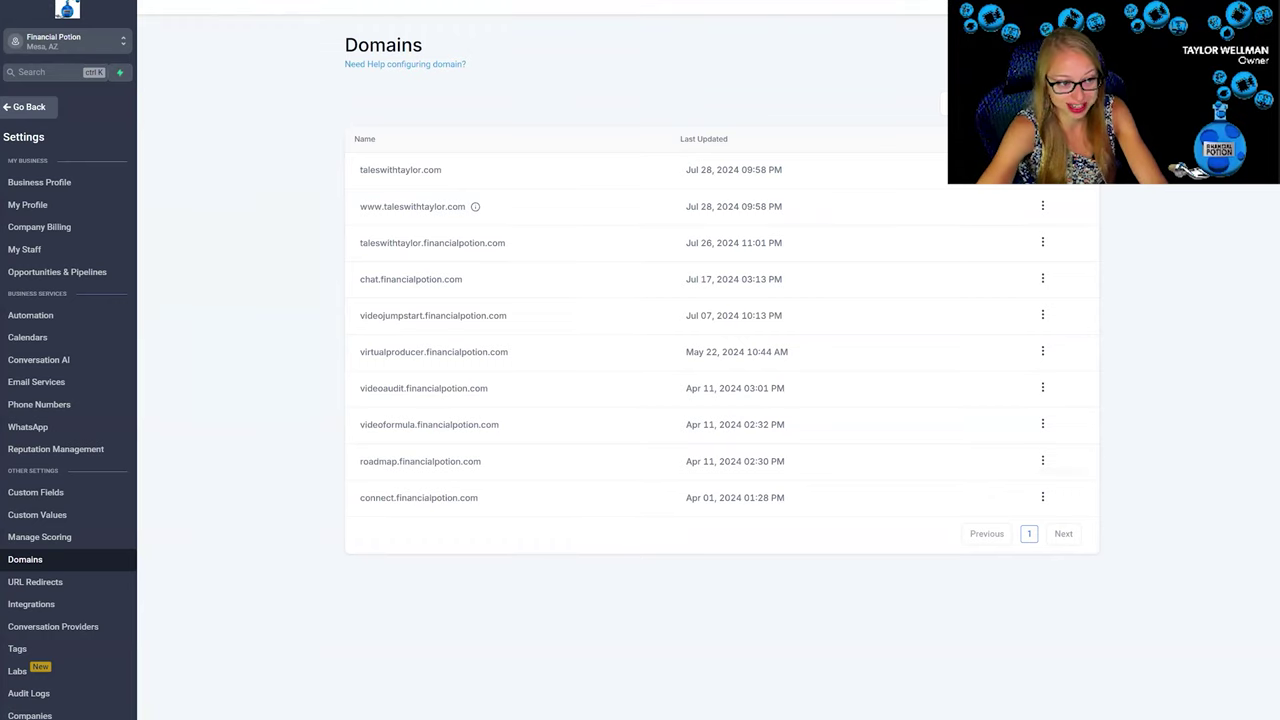
Step: In the Financial Potion account's domain settings, connect example.financialpotion.com and continue to the records required for manual setup
left_click(1050, 100)
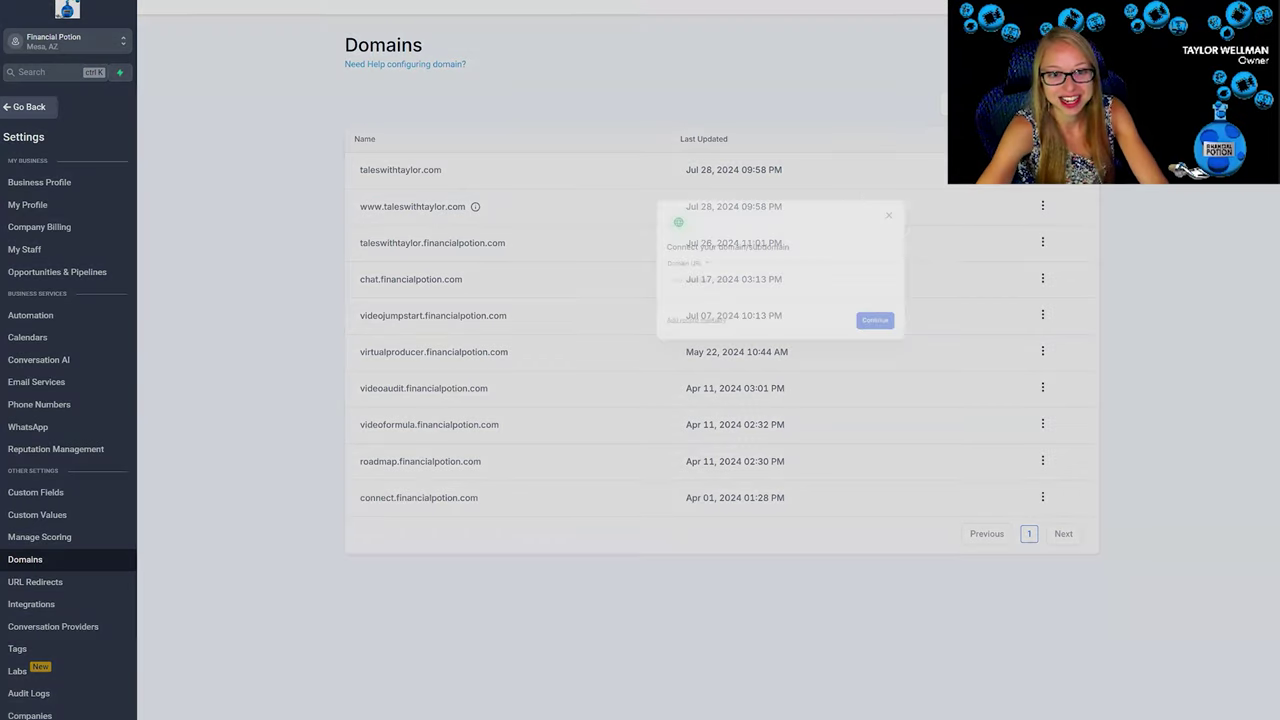
left_click(496, 381)
key("ctrl+v")
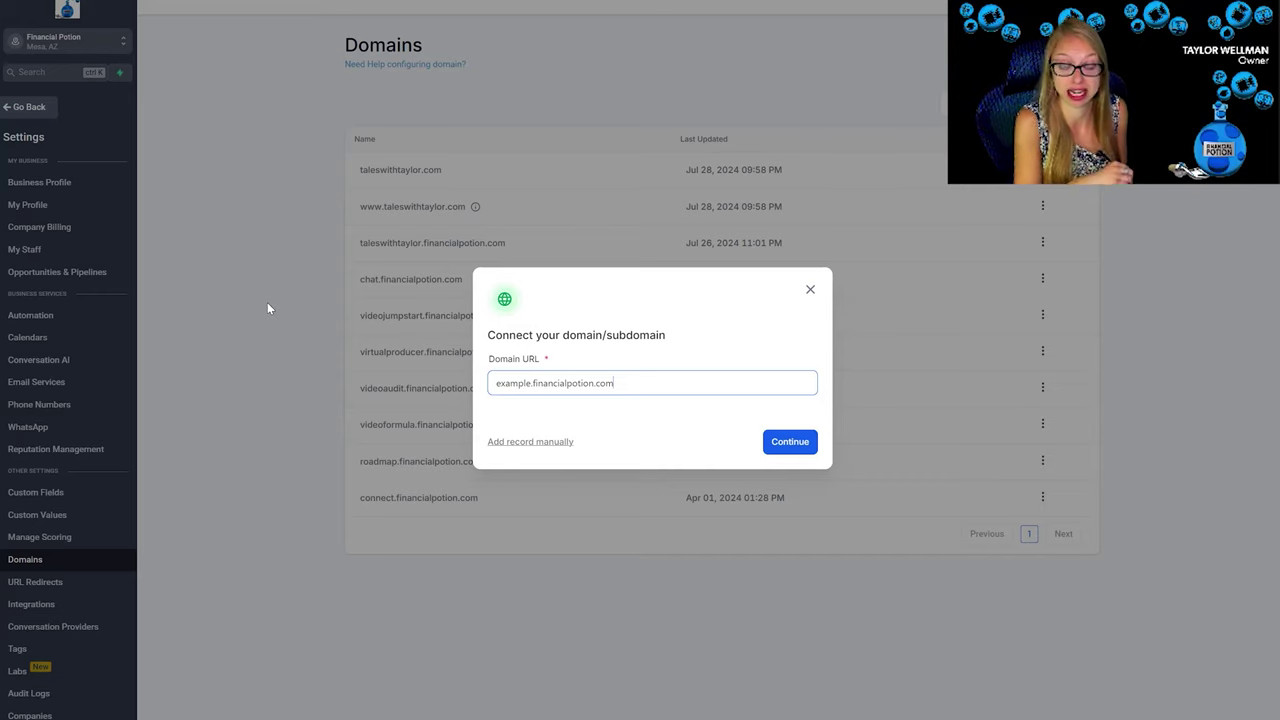
left_click(787, 436)
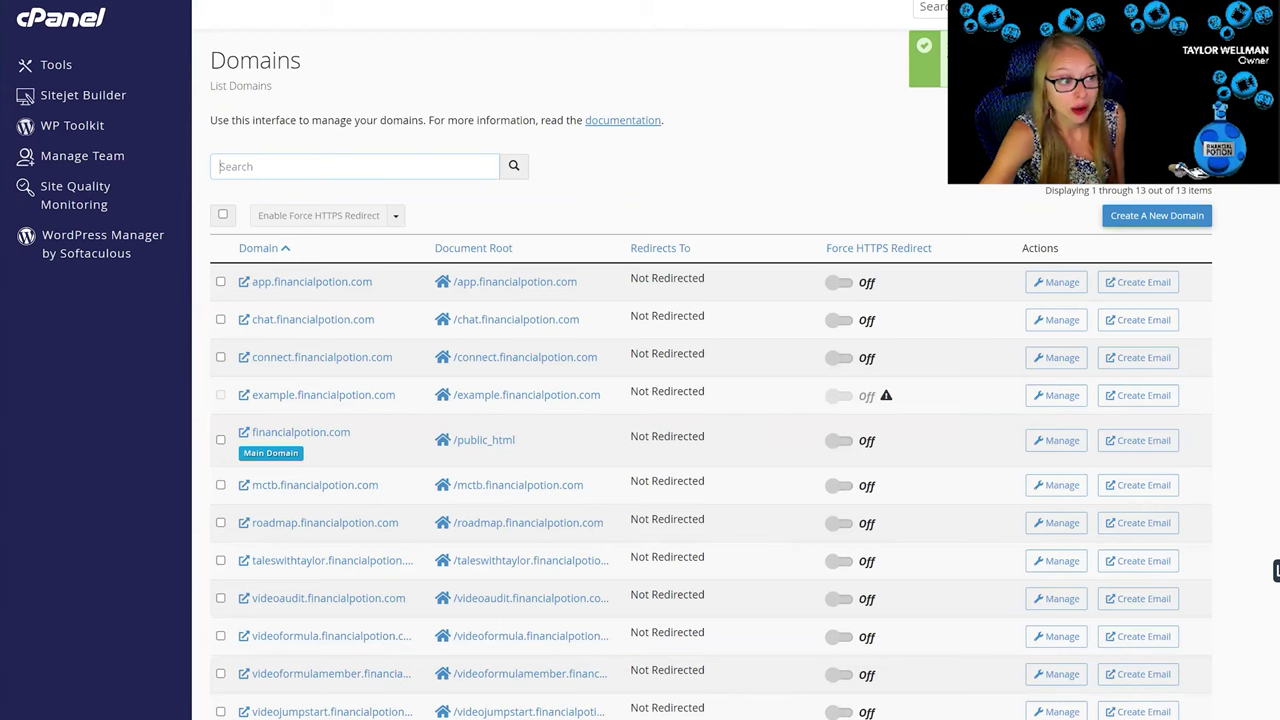
Step: Back in cPanel, open the DNS zone records of financialpotion.com for management and filter them by "example"
left_click(44, 71)
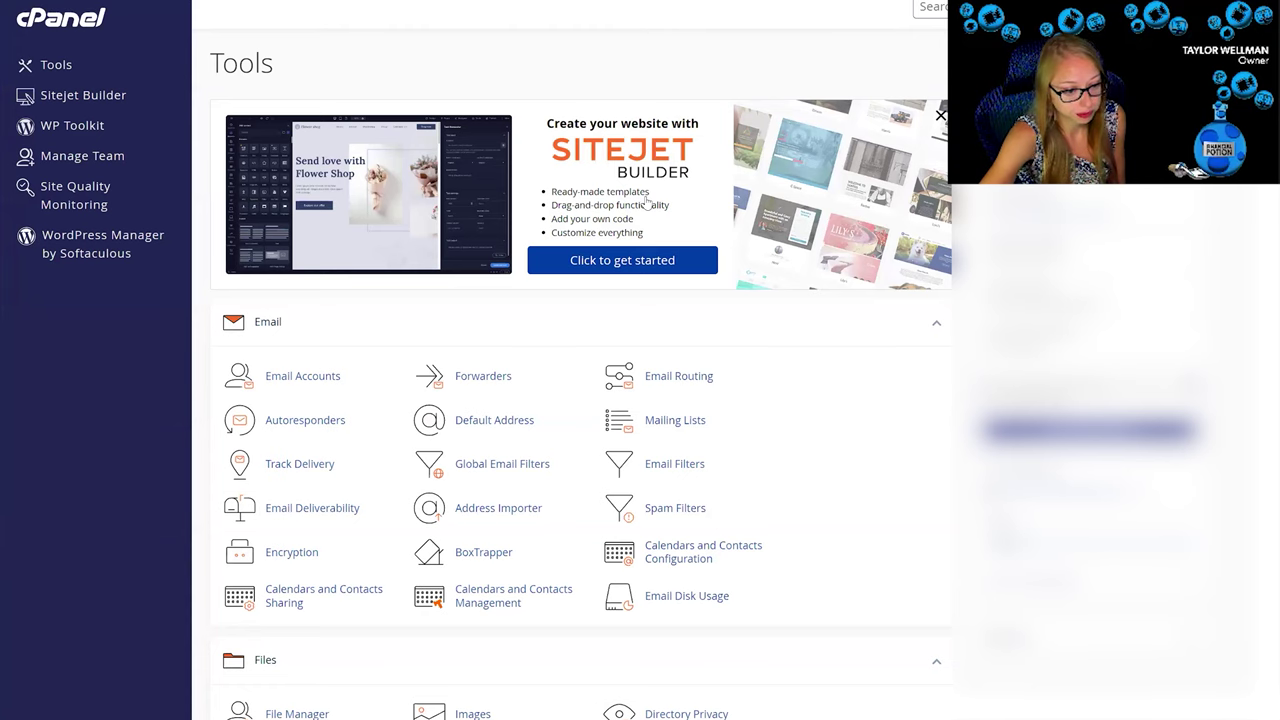
scroll(646, 201, "down", 2)
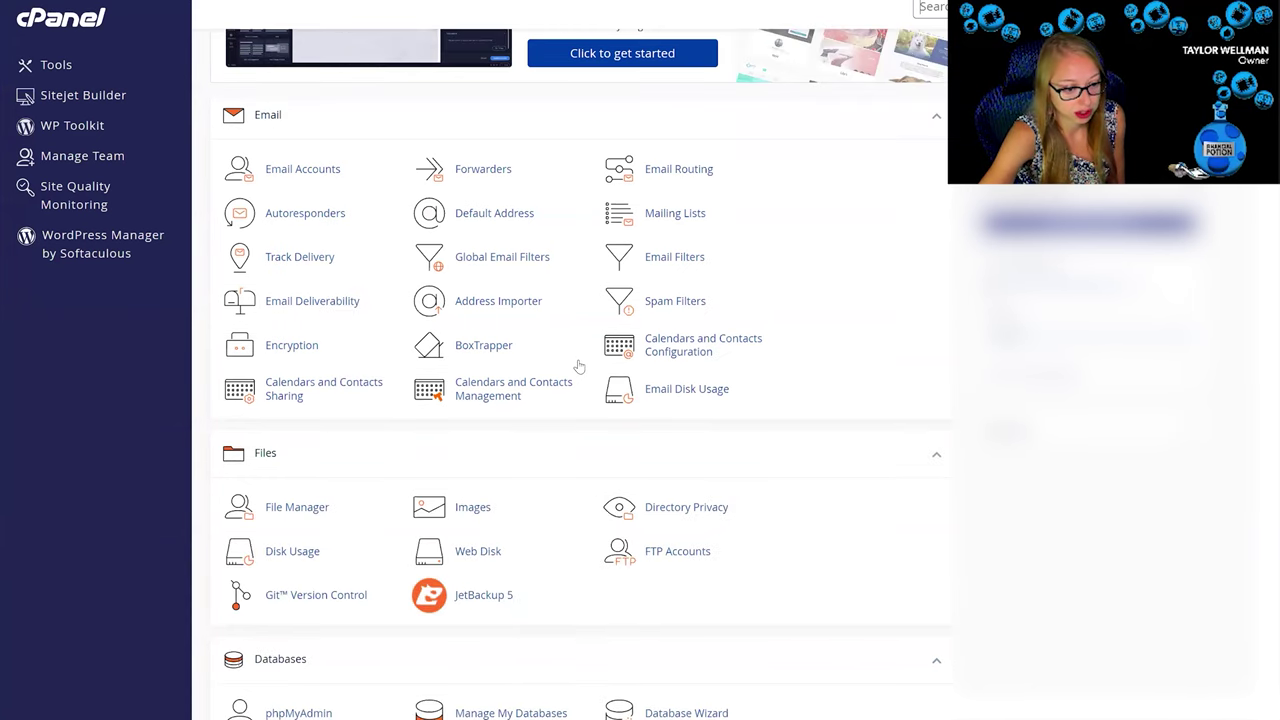
scroll(579, 367, "down", 7)
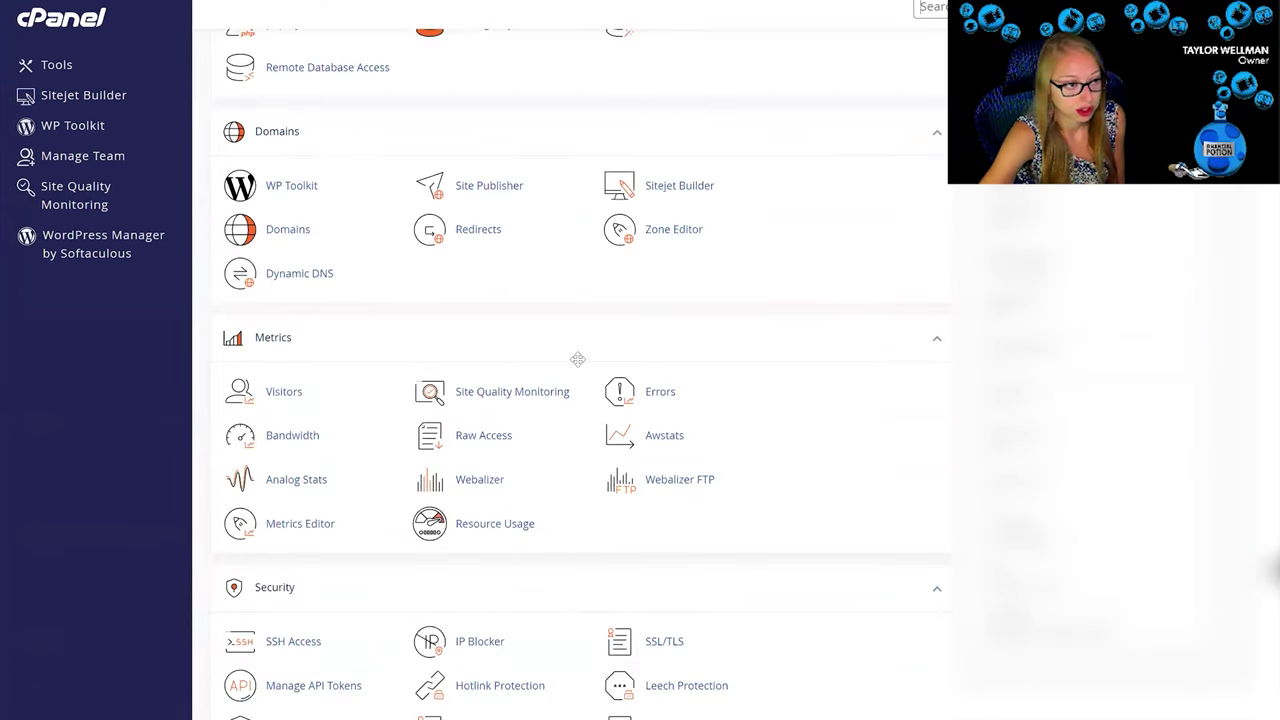
left_click(687, 232)
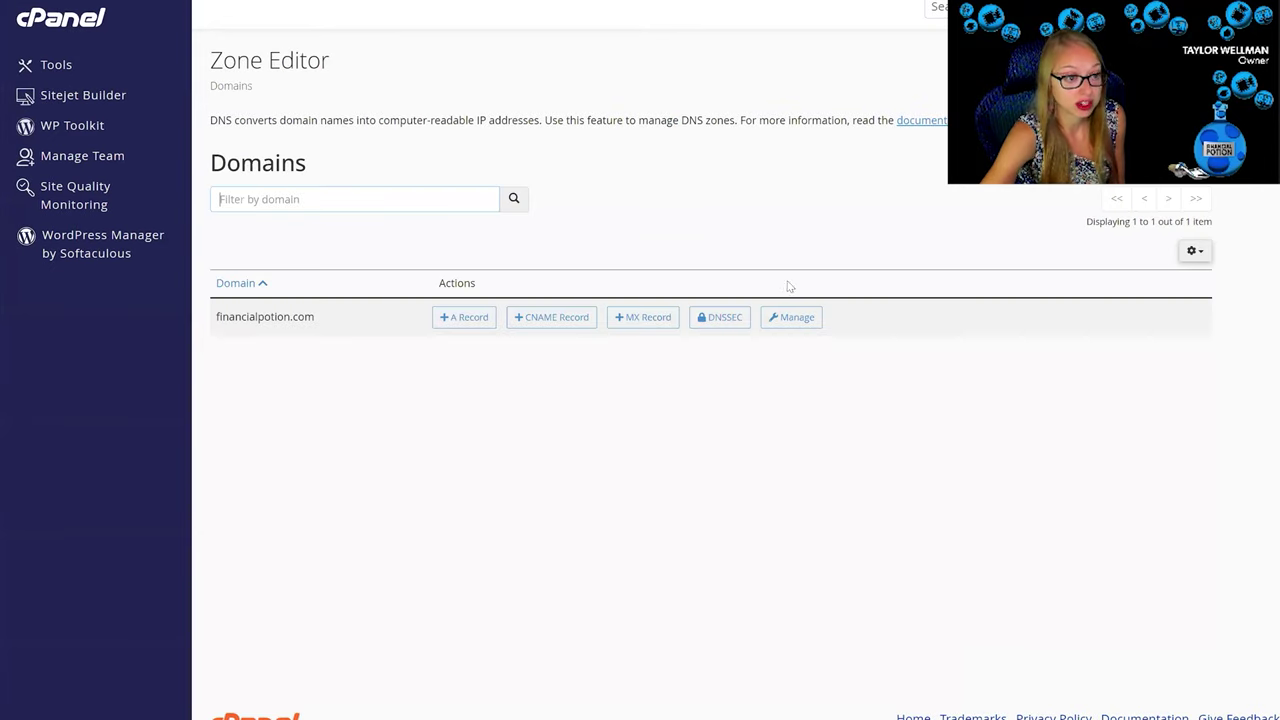
left_click(808, 322)
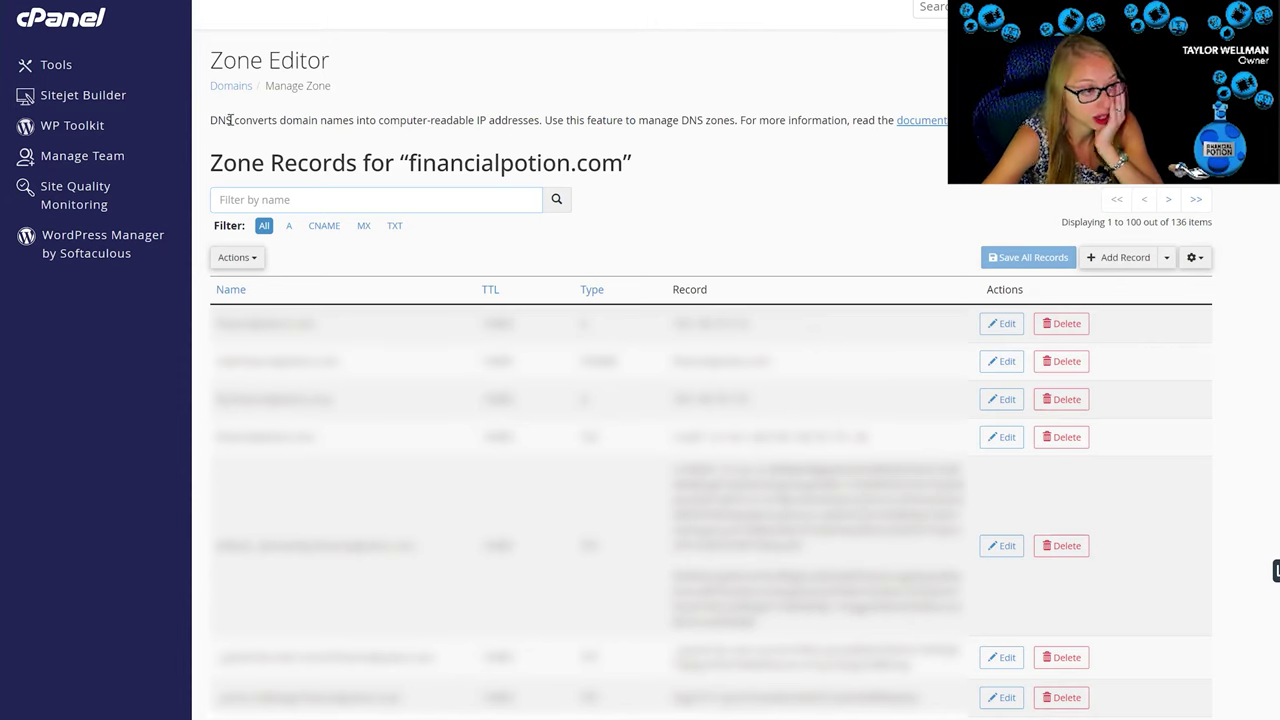
type("exa")
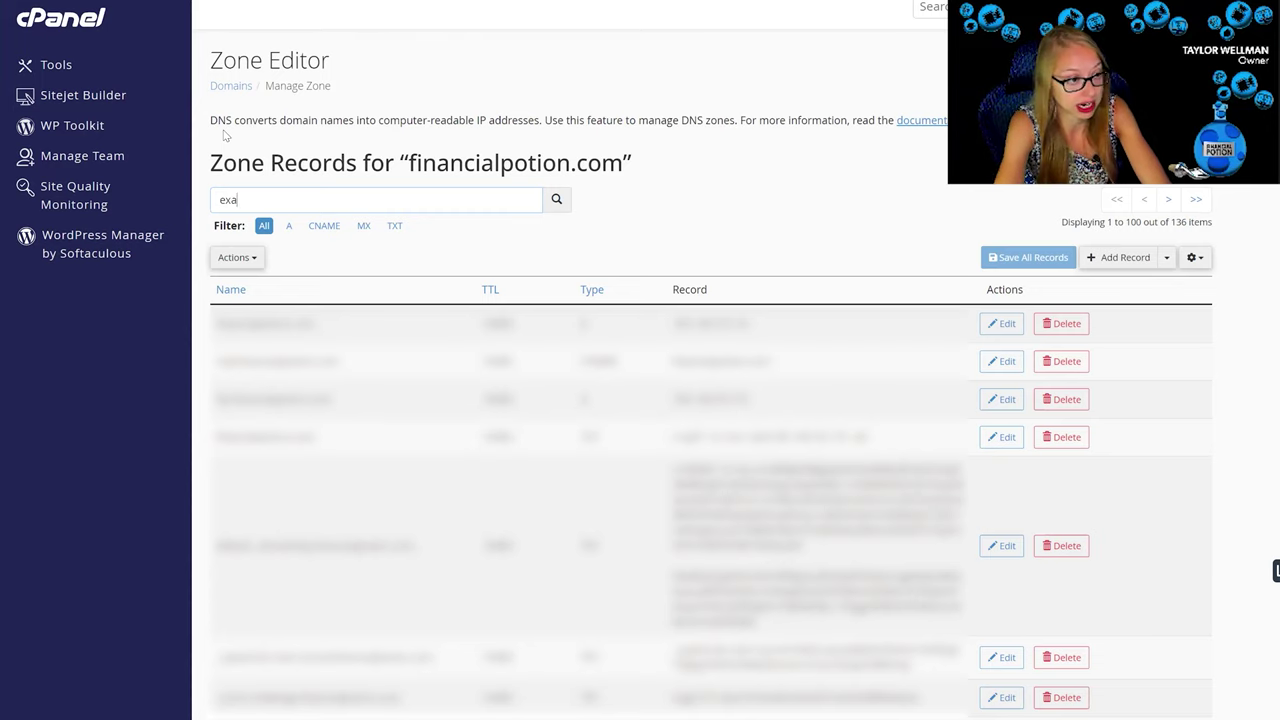
type("mple")
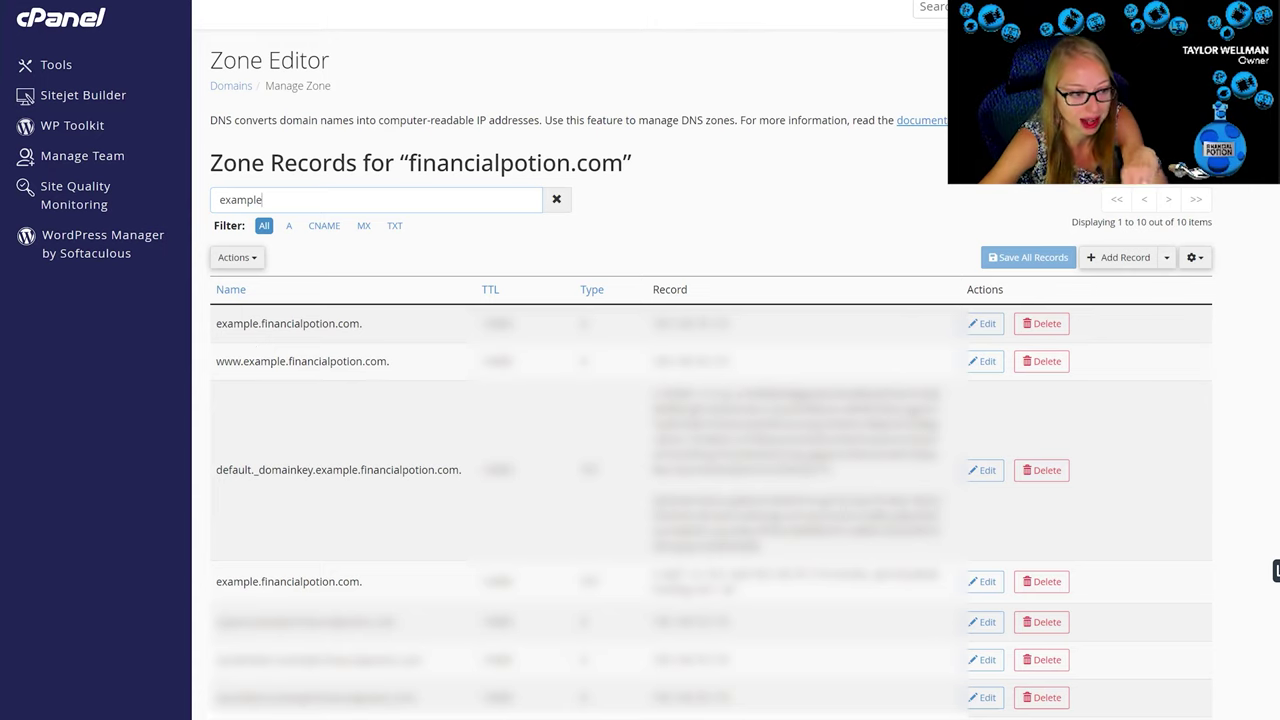
Step: Delete the second example.financialpotion.com record and change the type of the first one to CNAME
left_click(1052, 582)
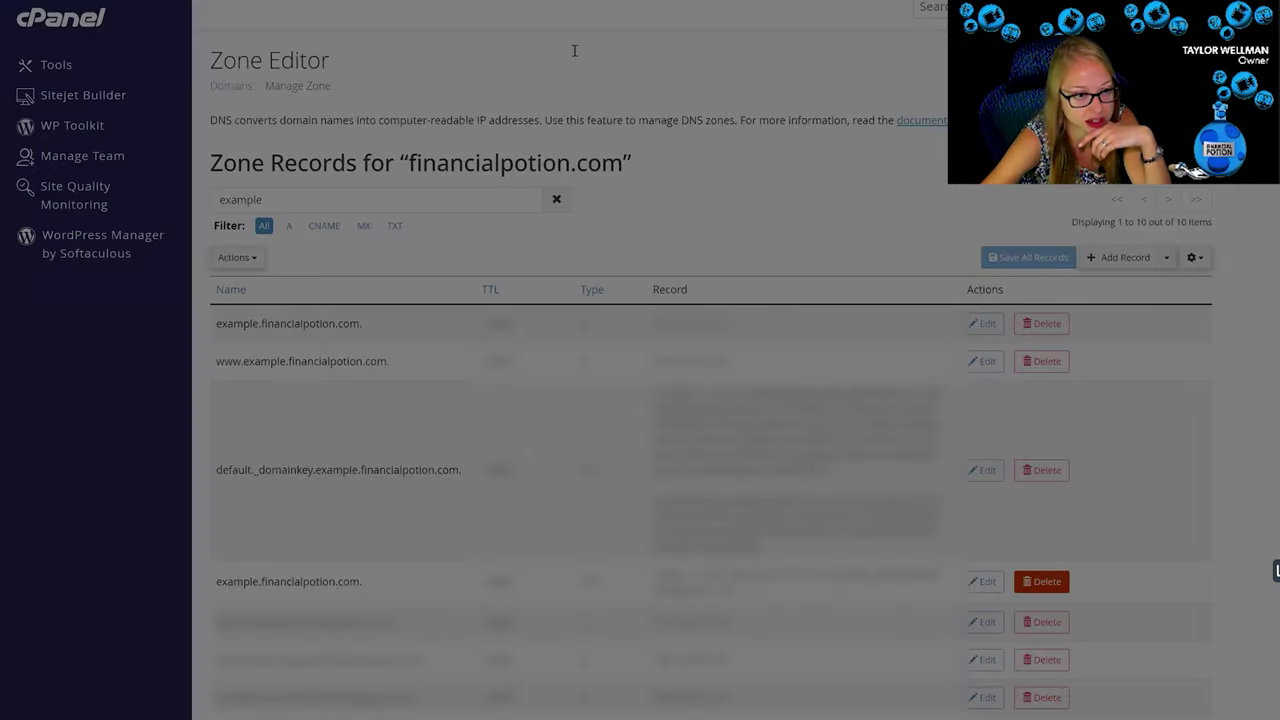
left_click(749, 125)
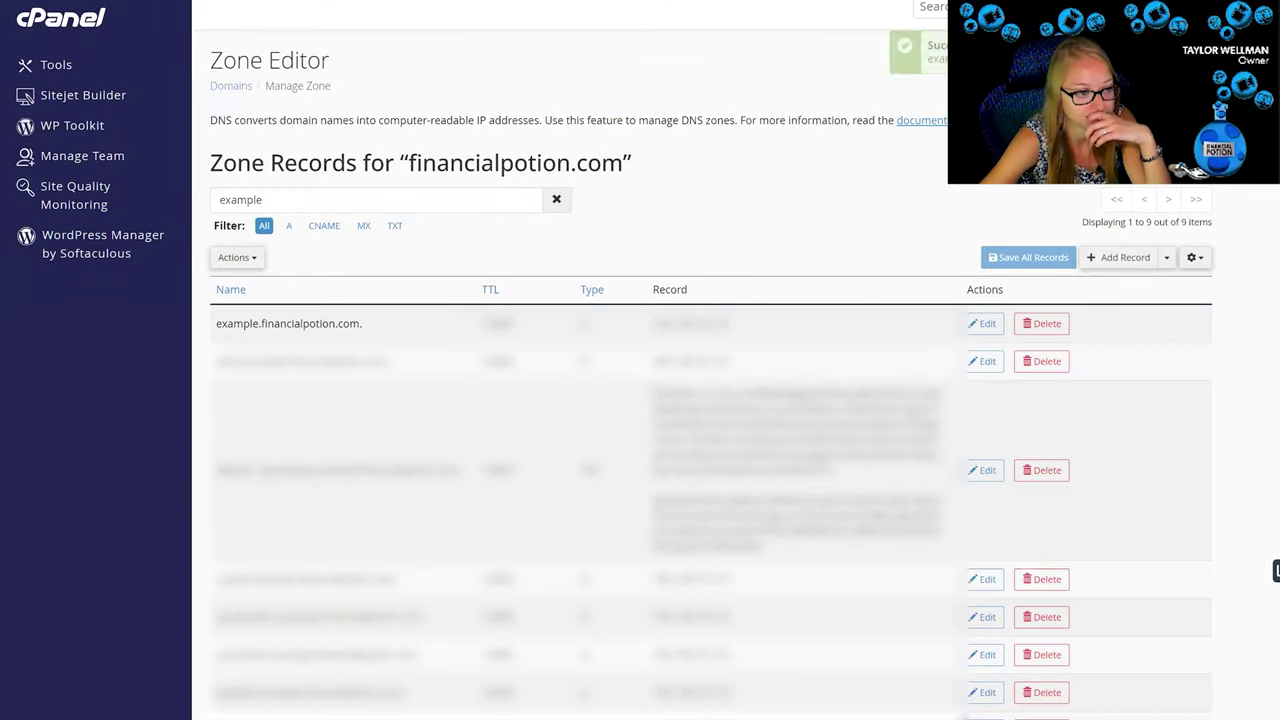
left_click(986, 325)
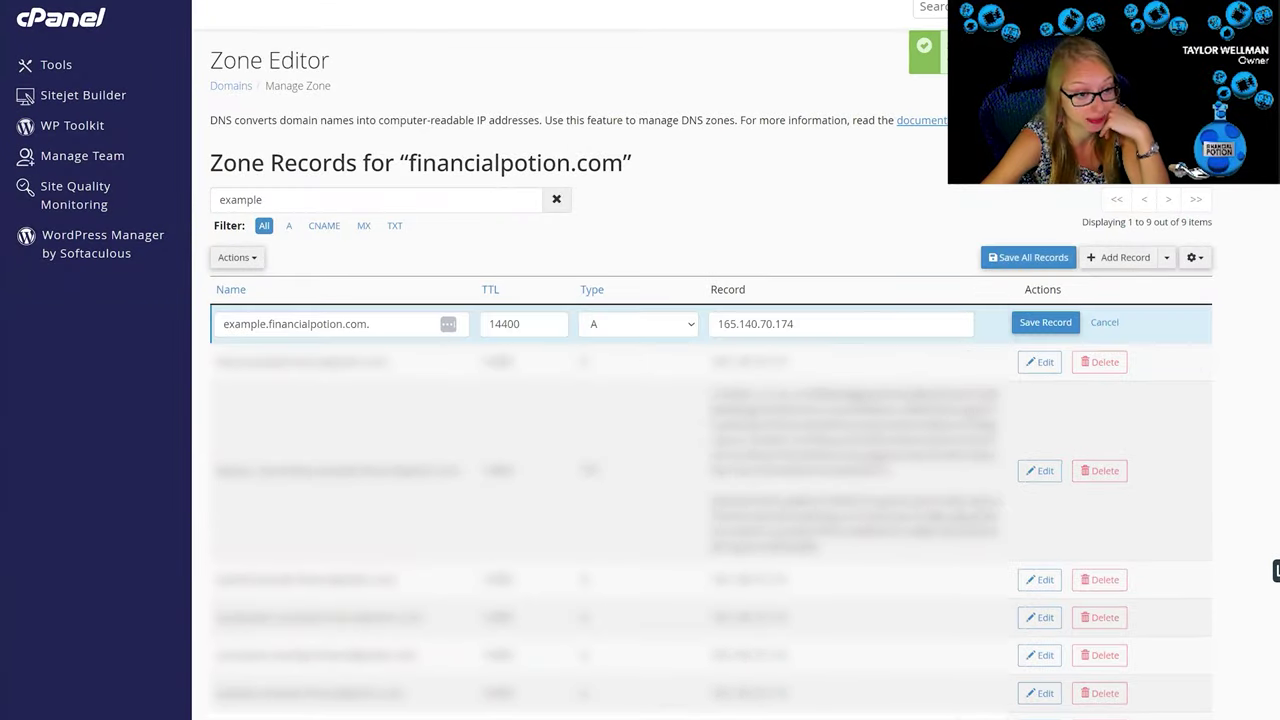
left_click(670, 326)
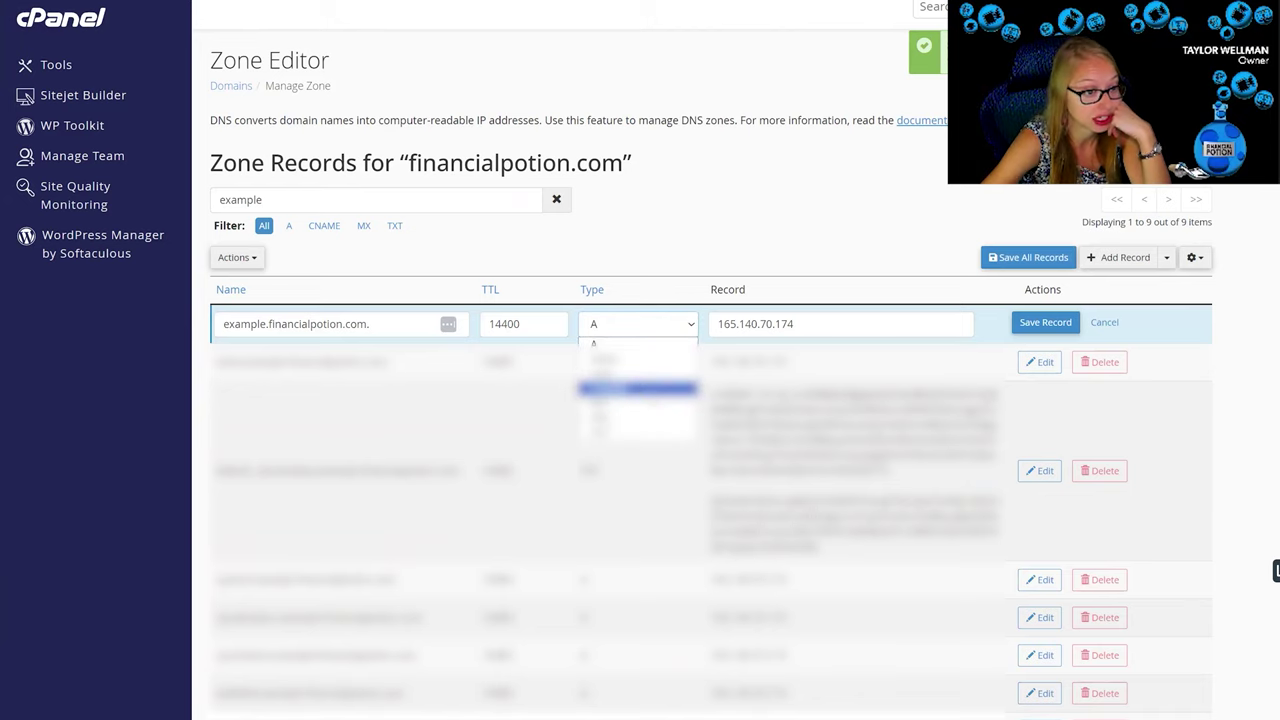
left_click(637, 388)
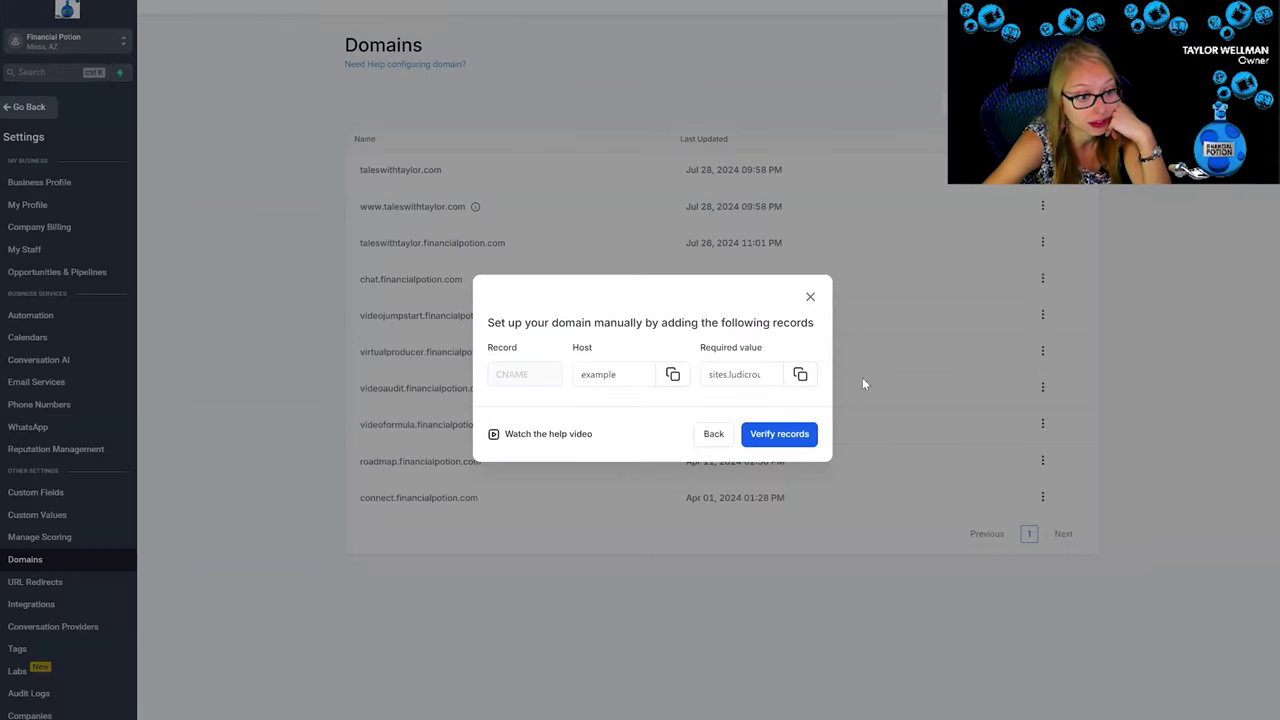
Step: Copy the required value from the domain setup dialog, enter sites.ludicrous.cloud as the example.financialpotion.com CNAME target in cPanel, and save the record
left_click(799, 374)
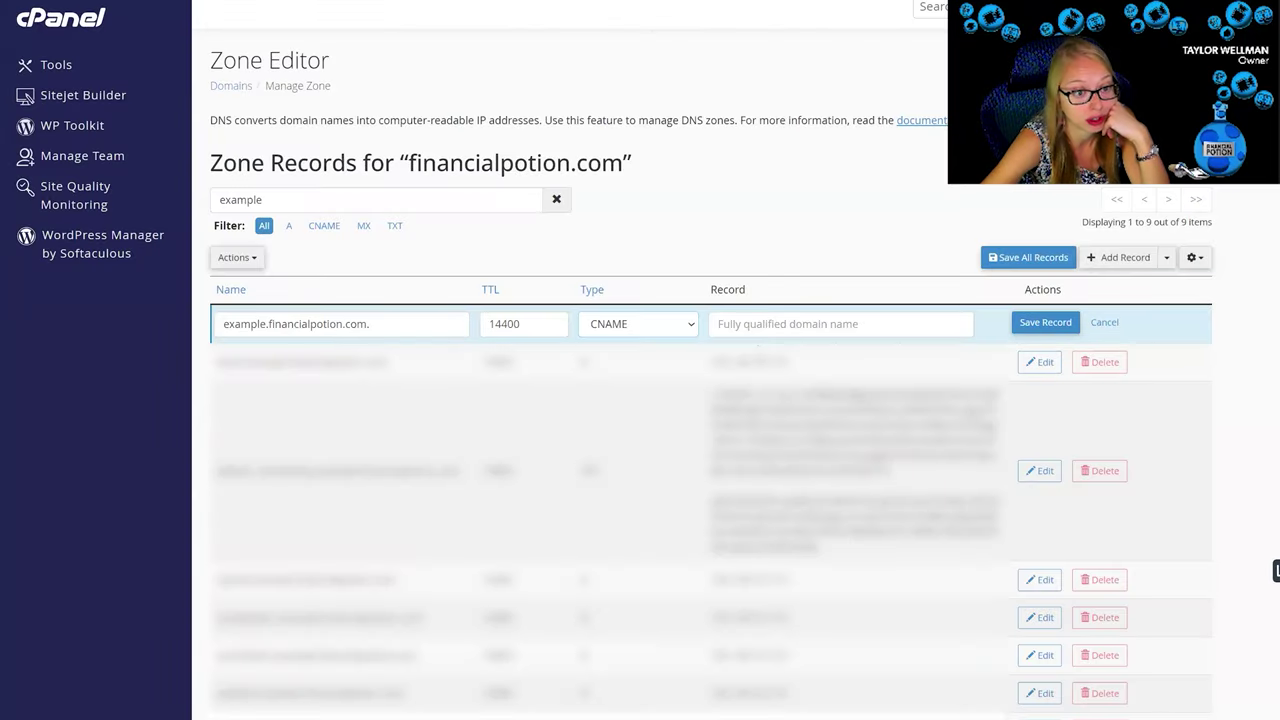
left_click(760, 323)
key("ctrl+v")
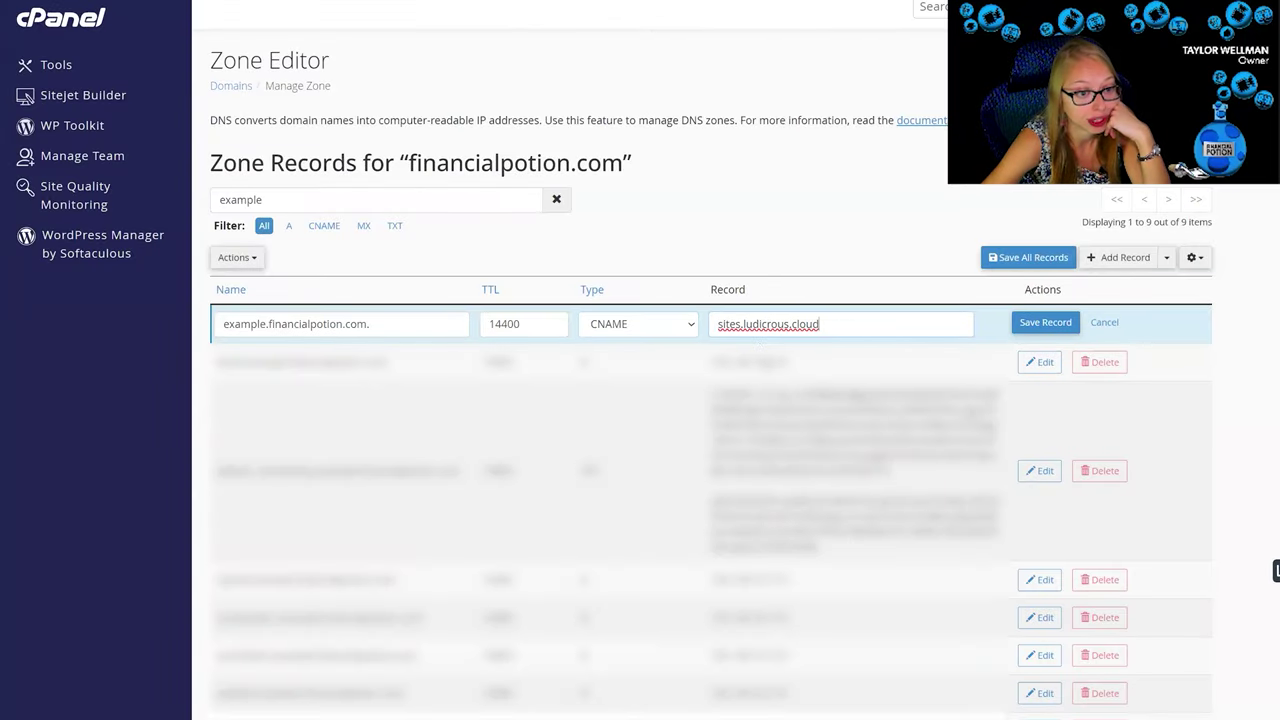
left_click(1030, 323)
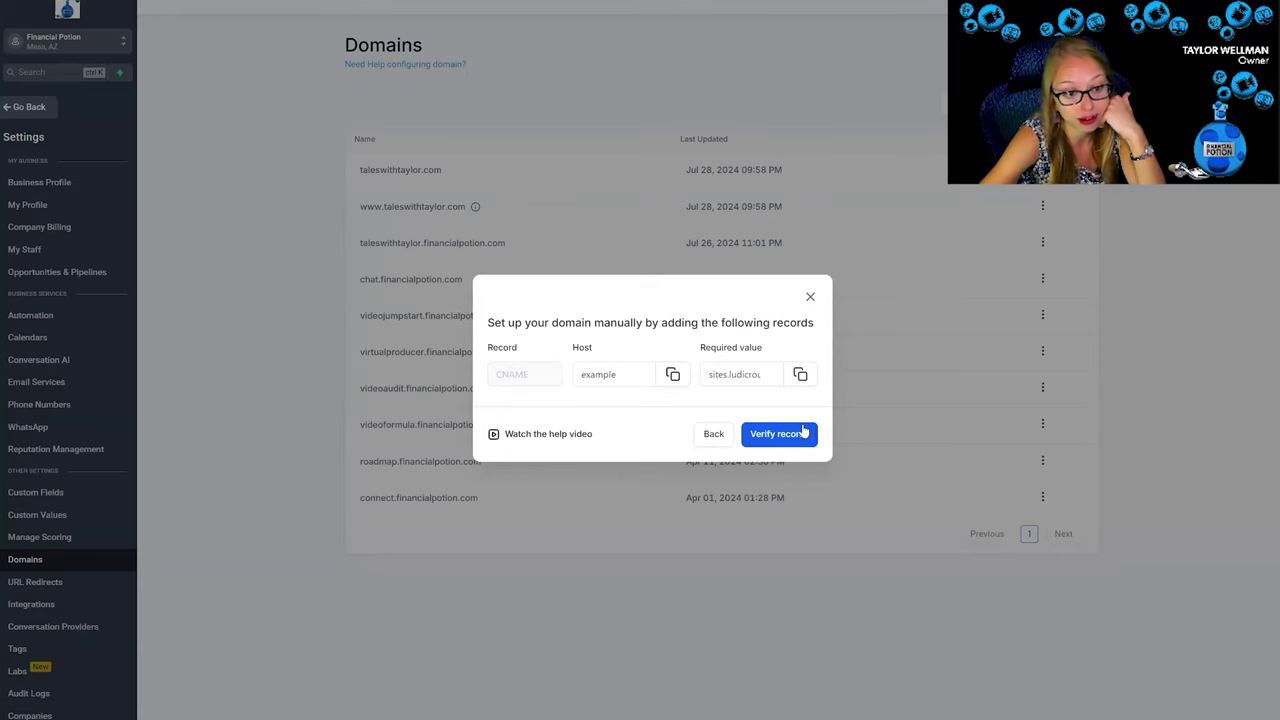
Step: Verify the records in the domain setup dialog and open the choice of funnel to link with example.financialpotion.com
left_click(804, 433)
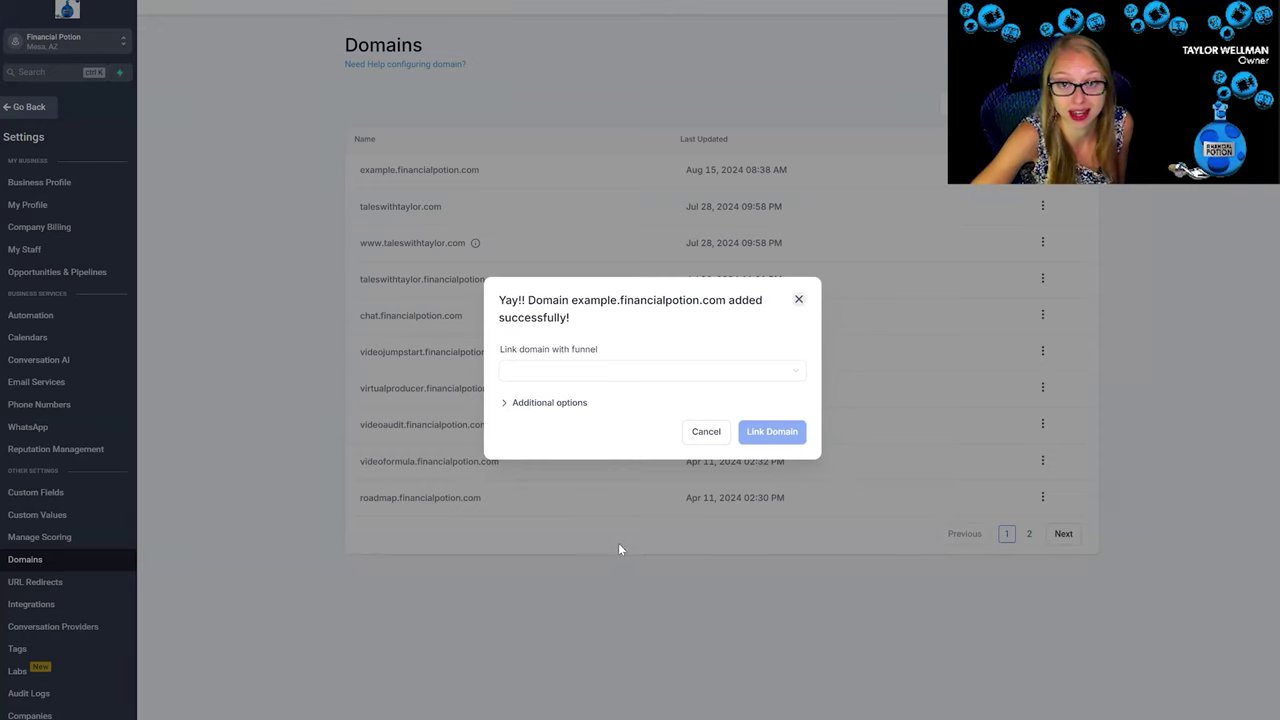
left_click(702, 380)
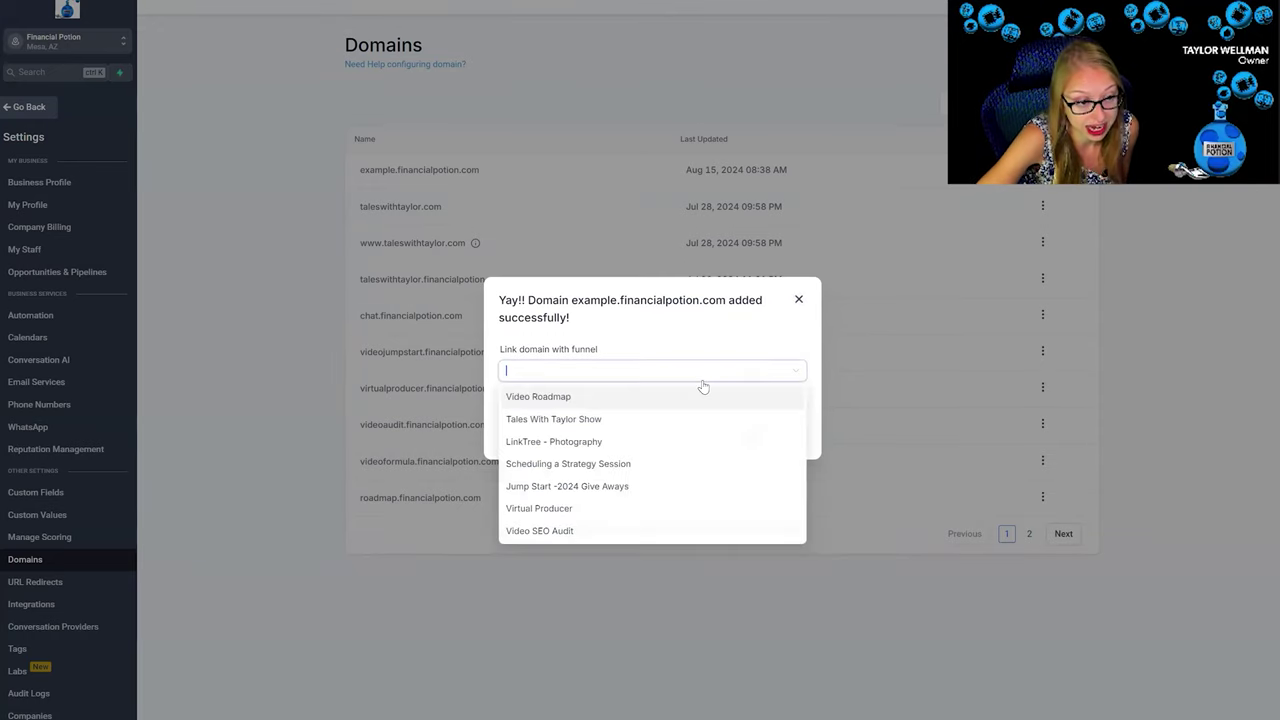